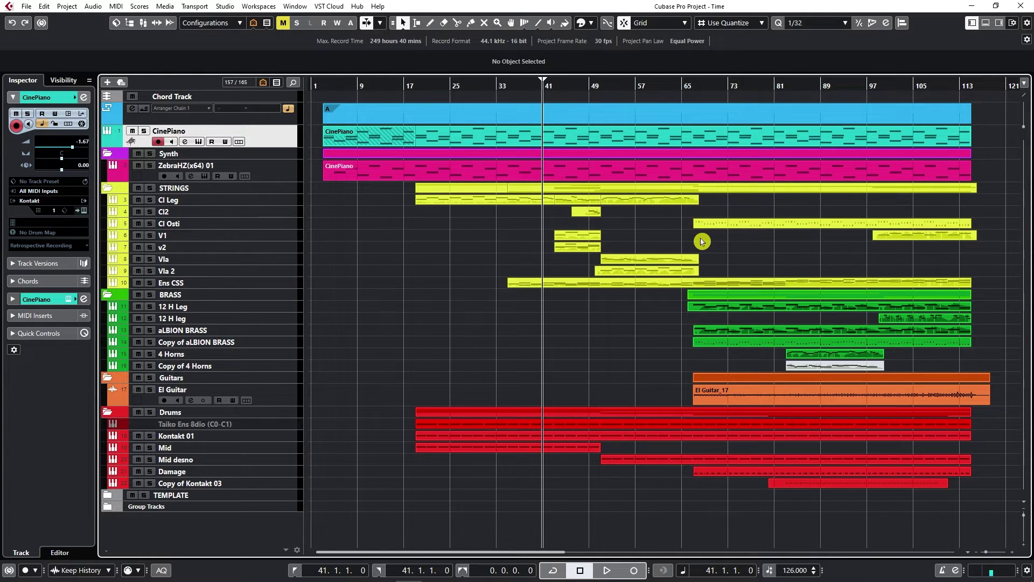
Deselect all parts and drag the vertical zoom slider to enlarge track heights, then ease them back slightly
click(821, 306)
click(686, 301)
drag(1025, 520, 1025, 525)
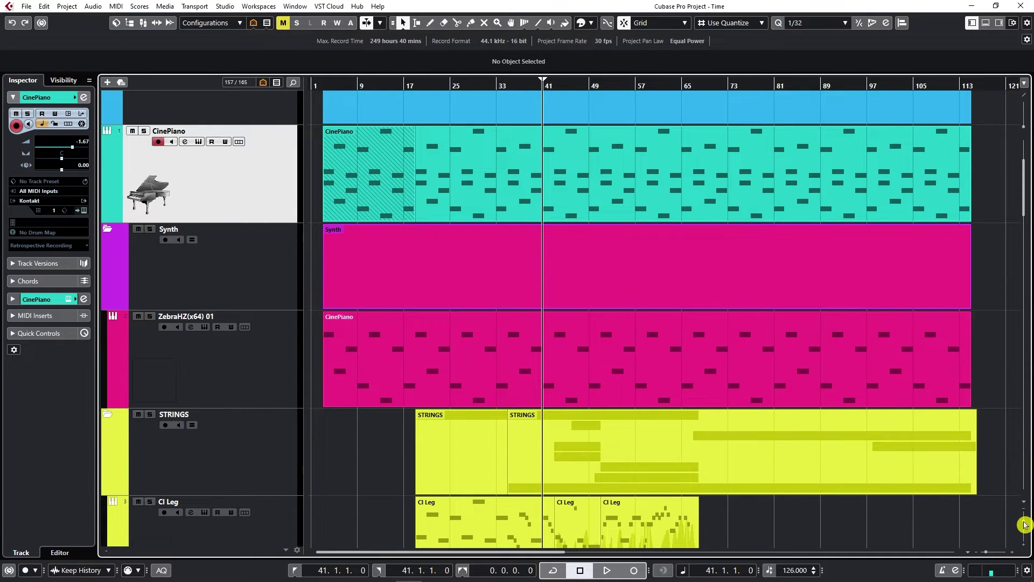
drag(1024, 524, 1025, 521)
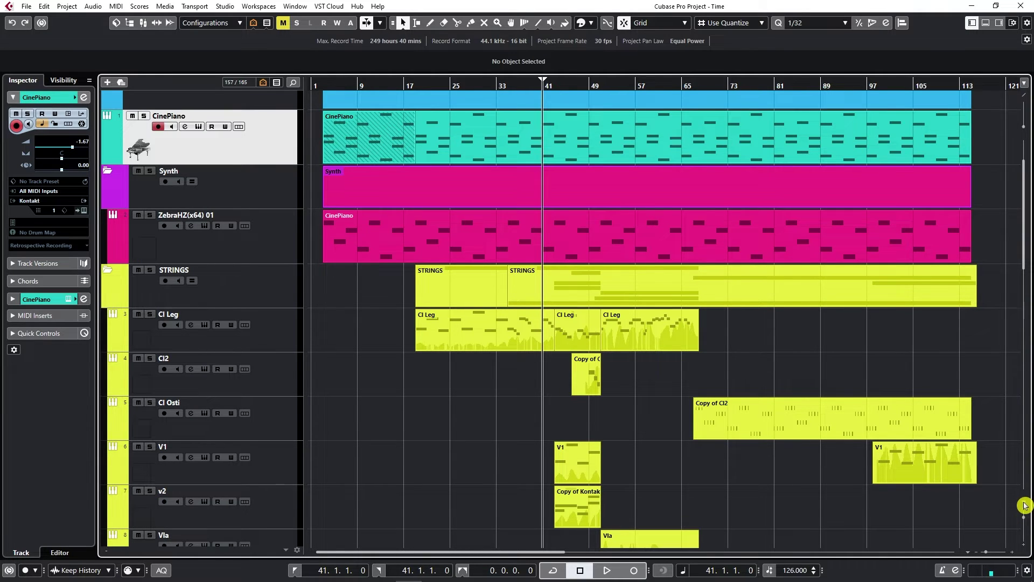
Try the 2 Rows and 4 Rows track zoom presets, finishing with Zoom Tracks 1 Row
click(1026, 506)
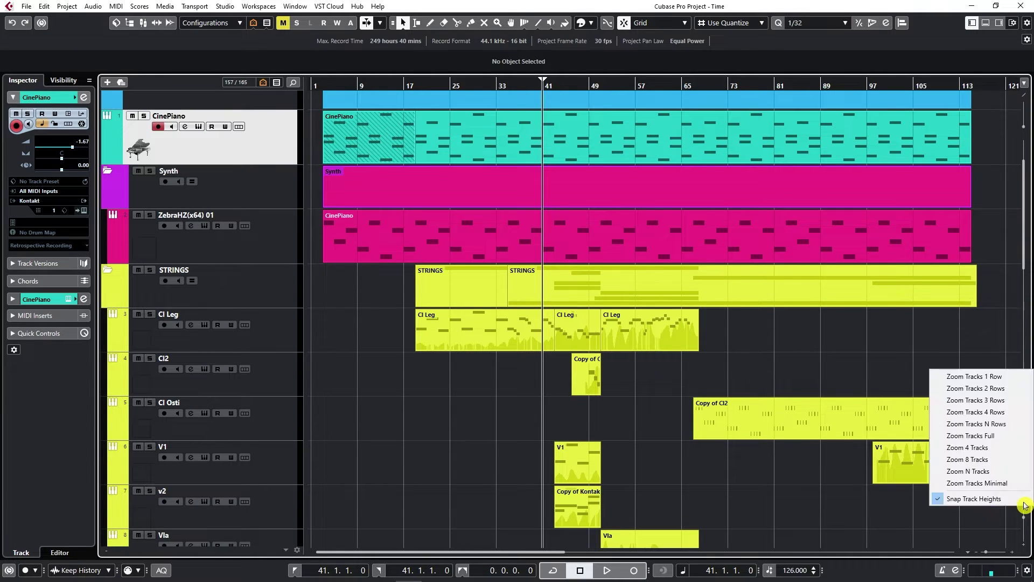
click(983, 389)
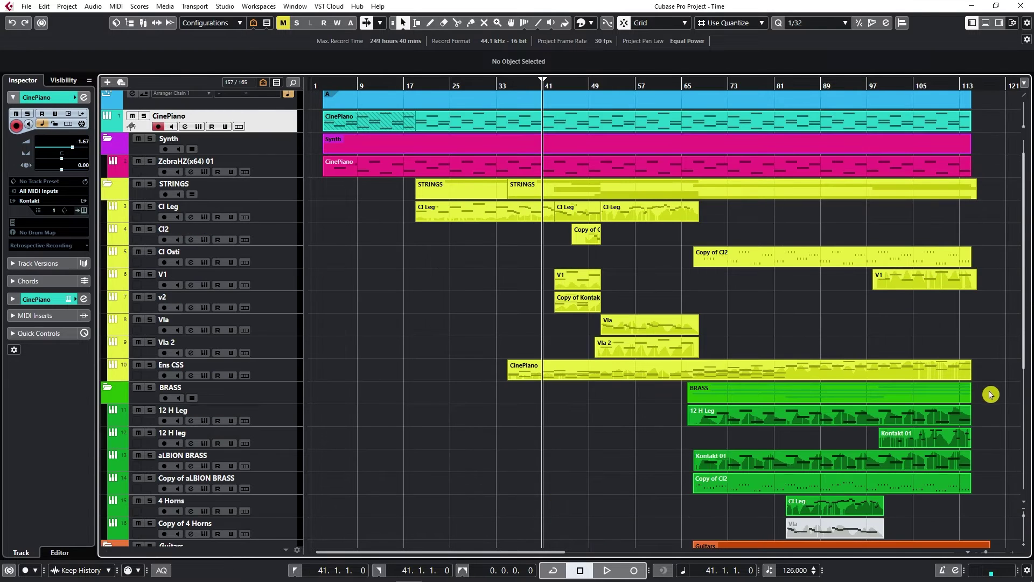
click(1025, 505)
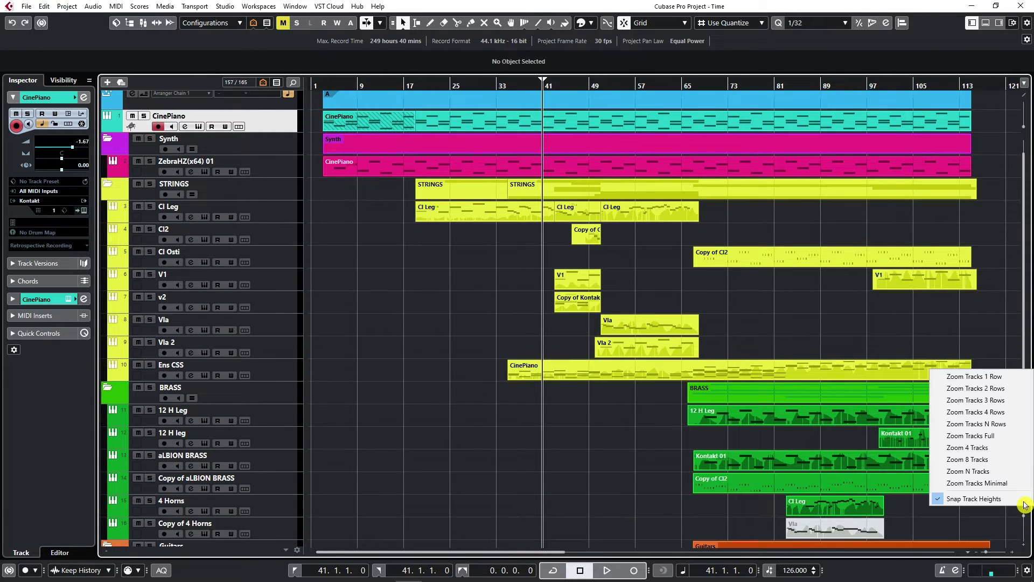
click(987, 417)
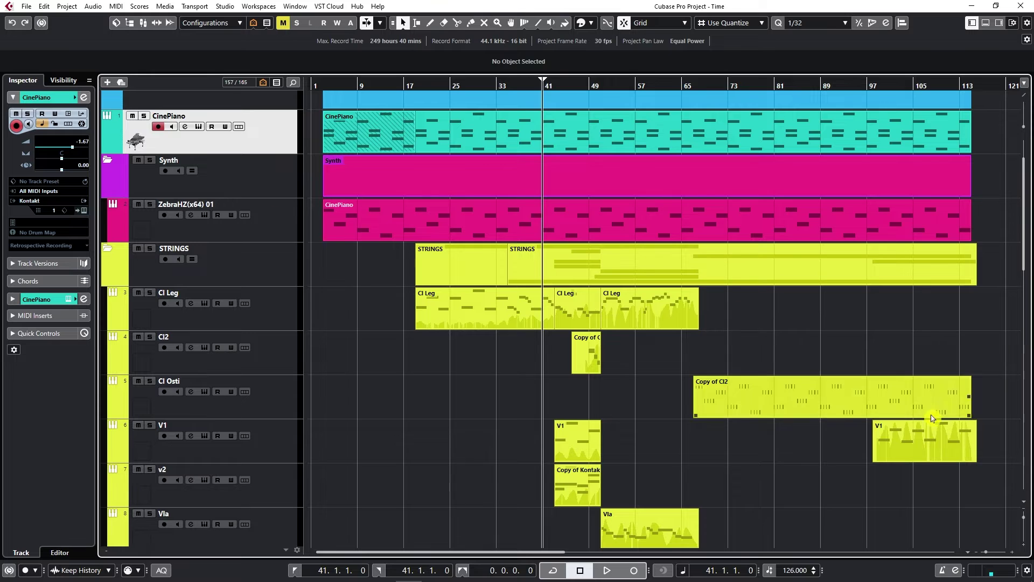
click(1025, 505)
click(984, 379)
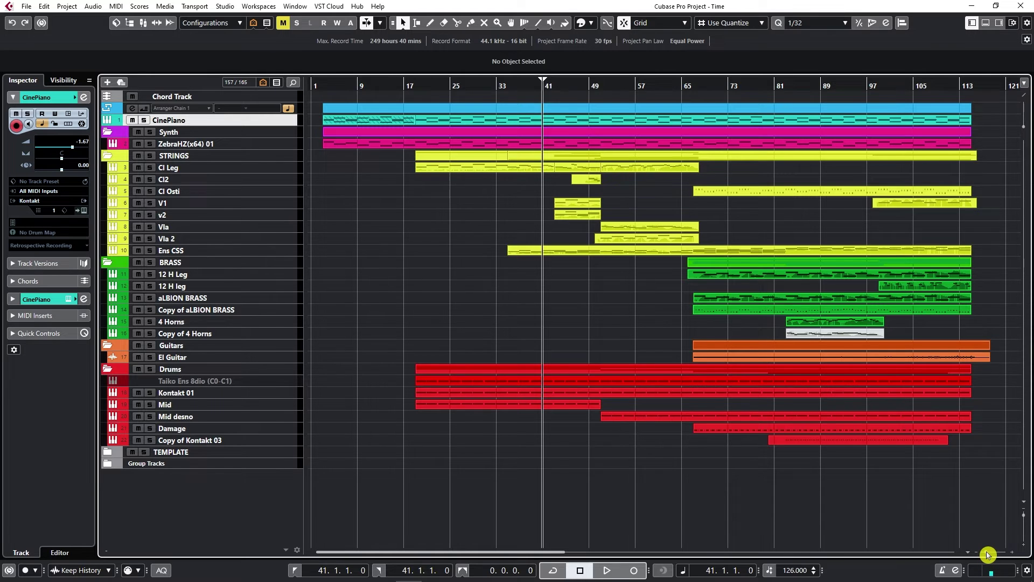
drag(989, 555, 987, 559)
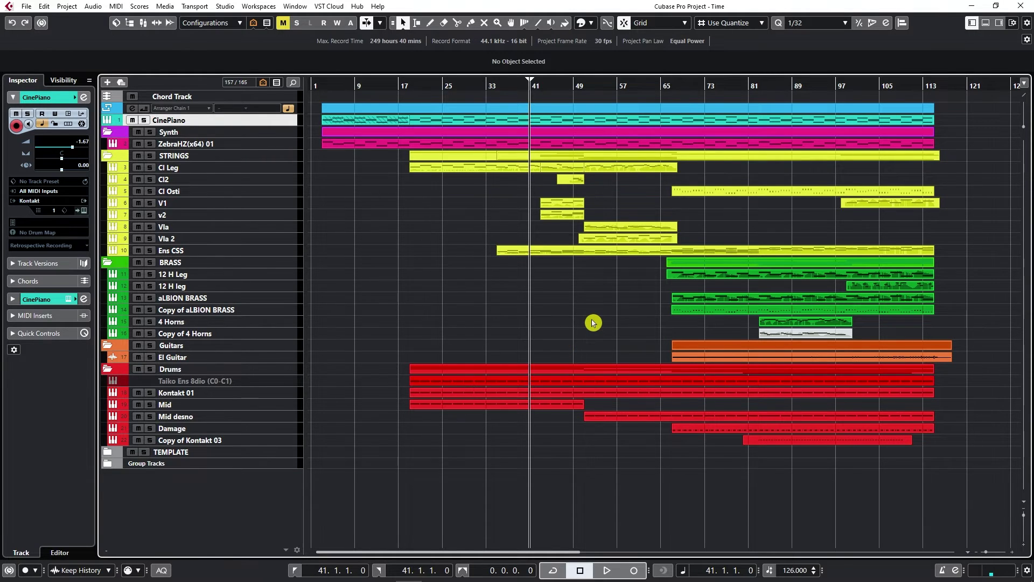
key(g)
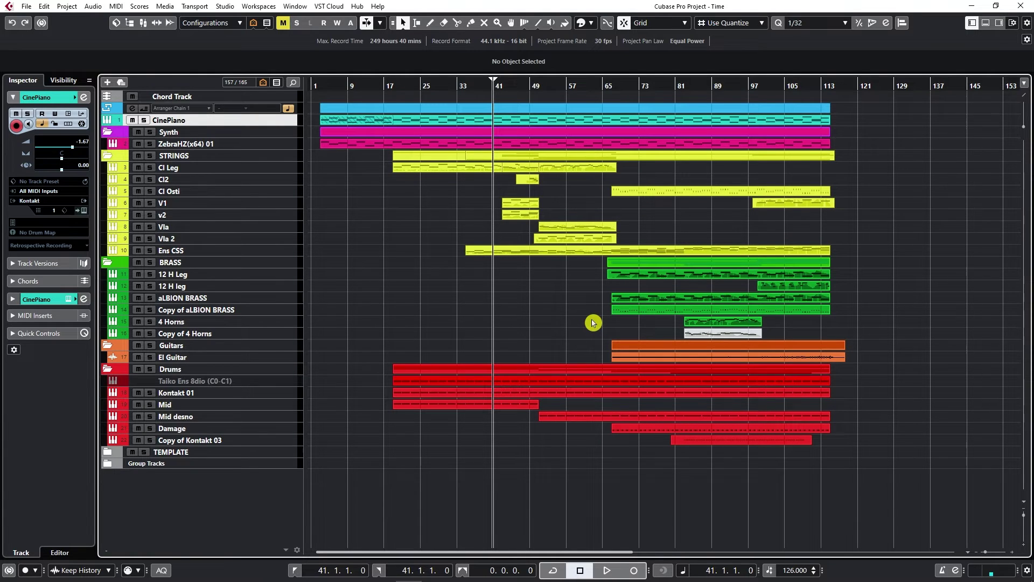
key(h)
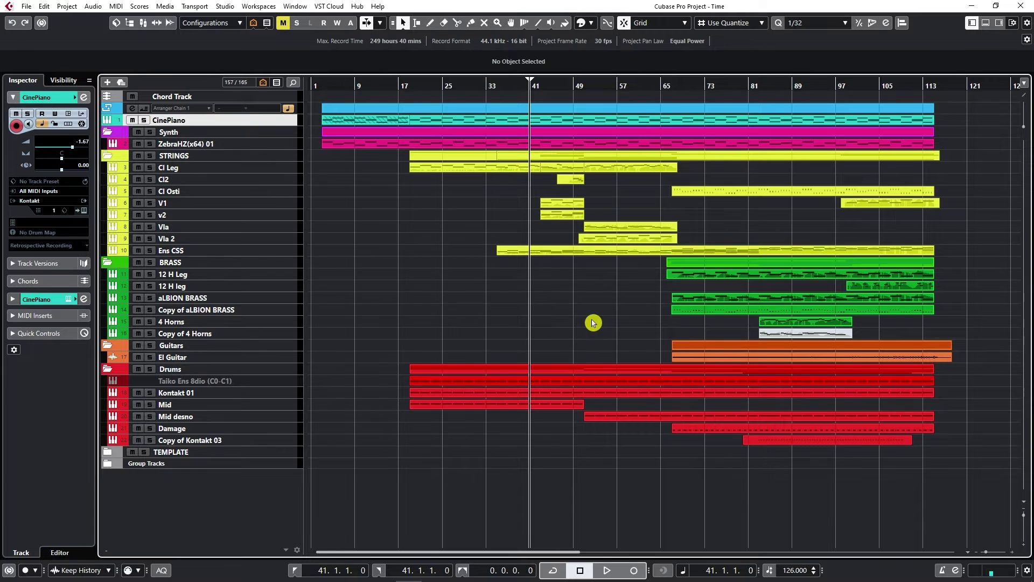
key(g)
key(g)
key(g)
key(g)
key(g)
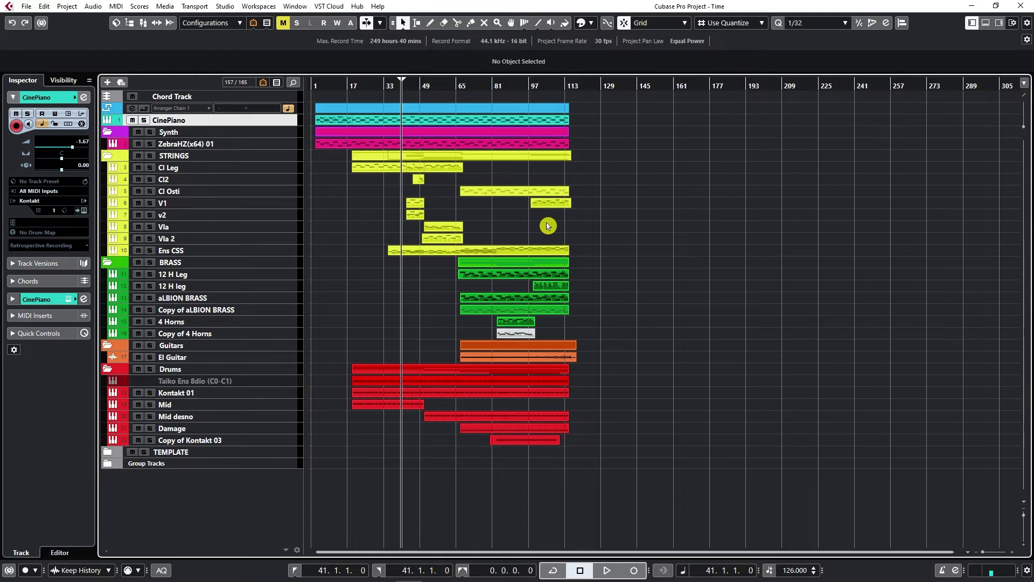
key(h)
key(h)
key(h)
key(h)
key(h)
key(h)
key(h)
key(h)
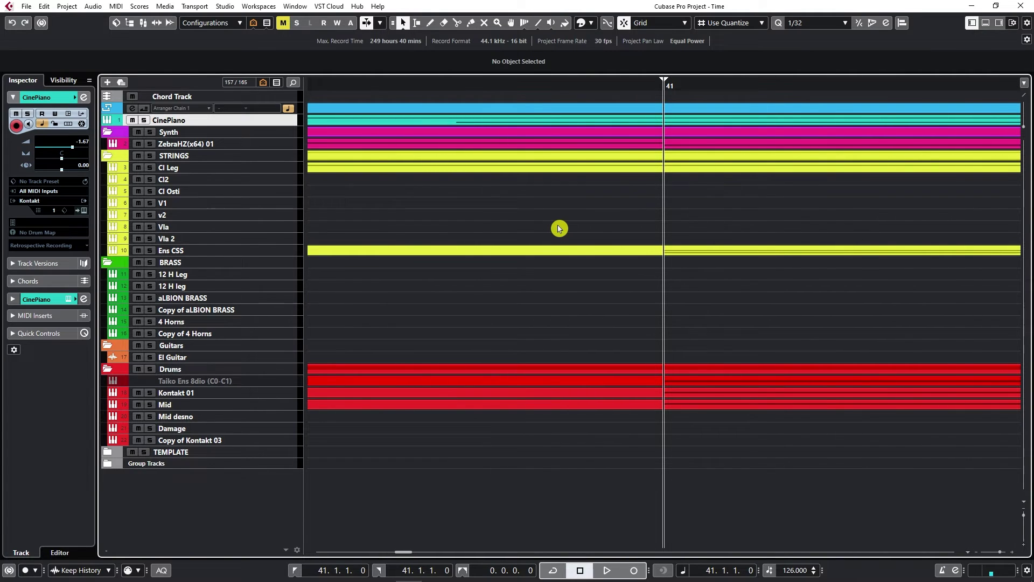
key(g)
key(g)
key(g)
key(g)
key(g)
key(g)
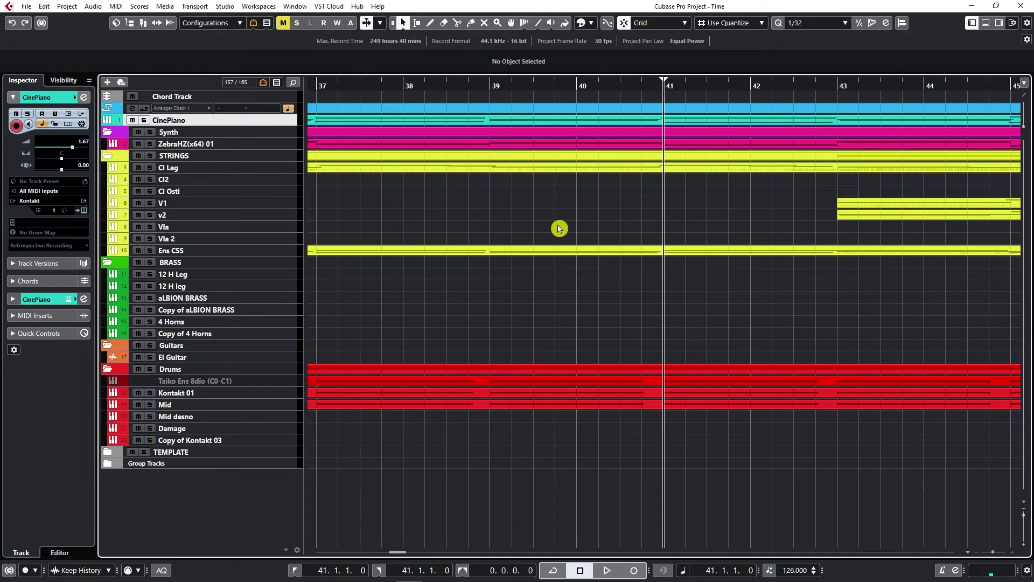
key(g)
key(g)
key(g)
key(g)
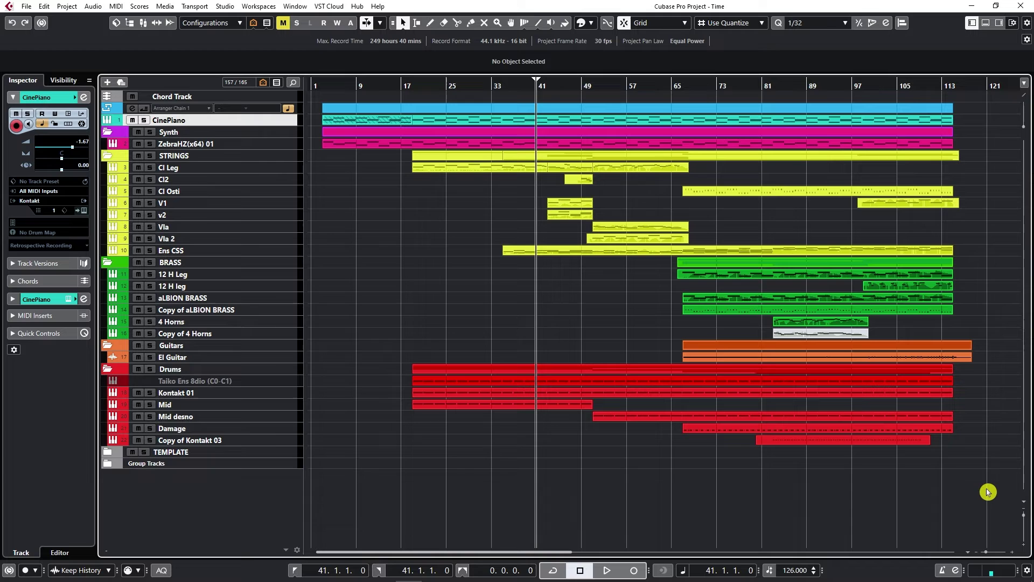
Apply Zoom Tracks Full so all tracks fill the window height
click(1025, 507)
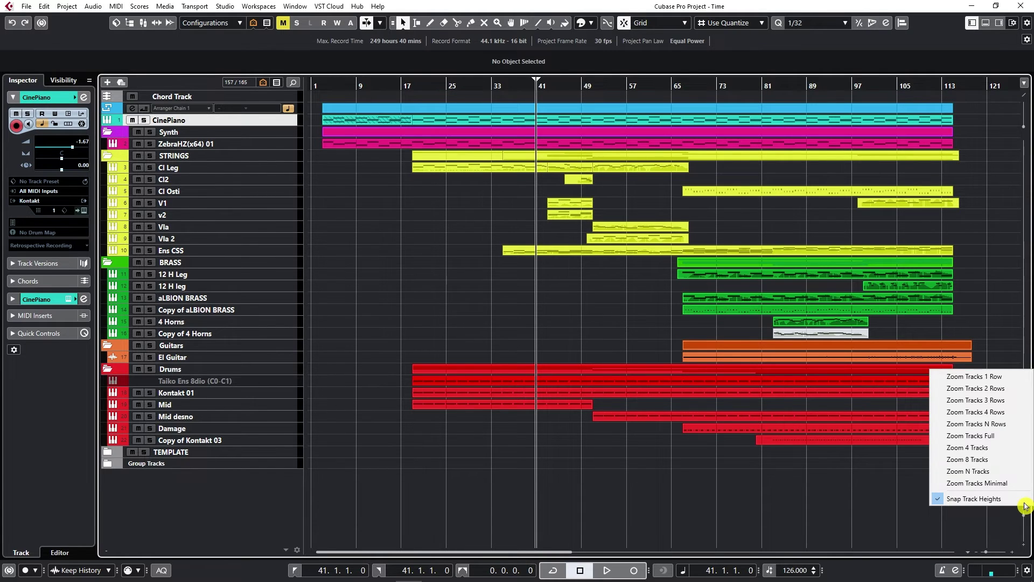
click(1001, 437)
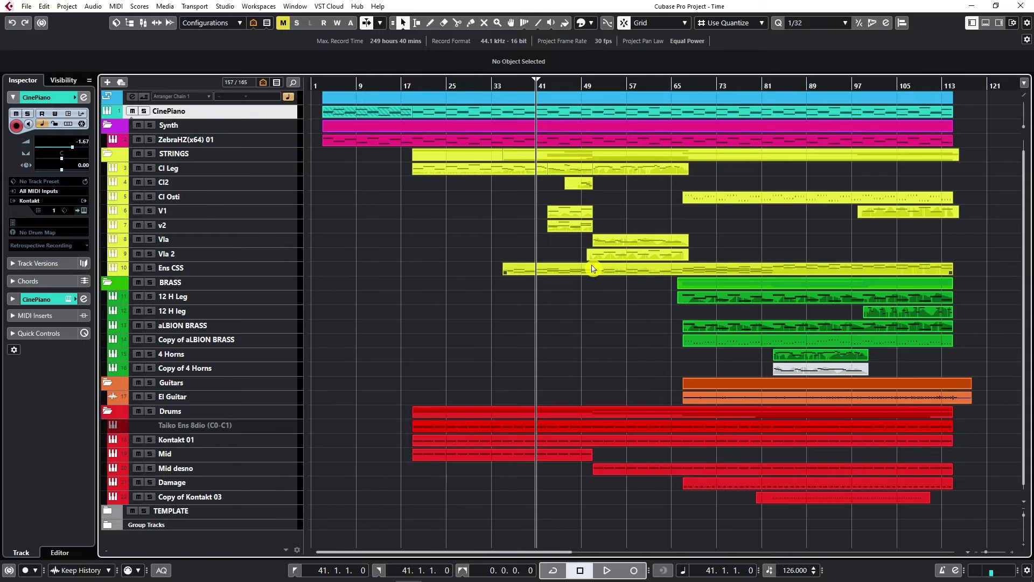
scroll(592, 268, up, 5)
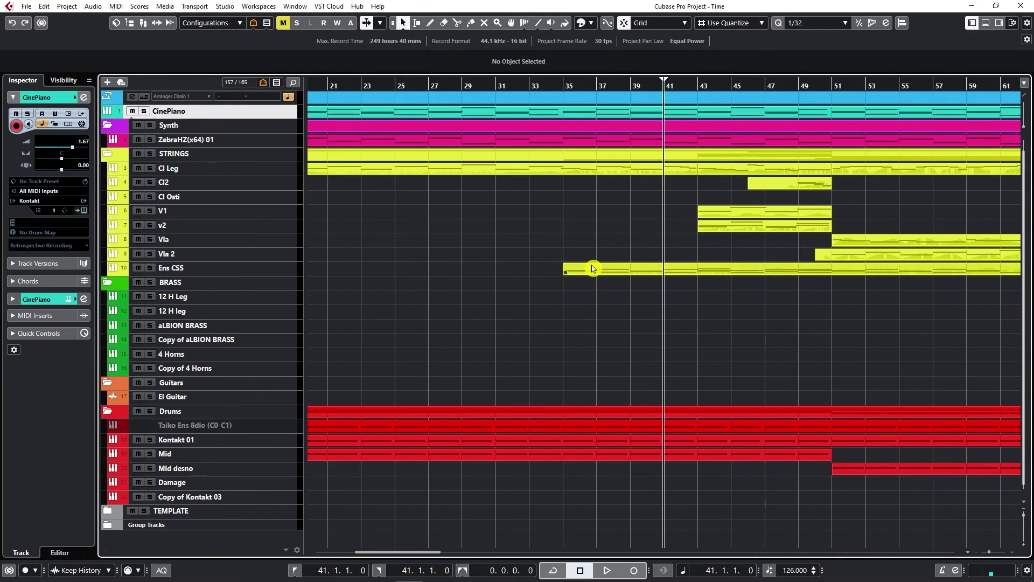
scroll(593, 269, up, 6)
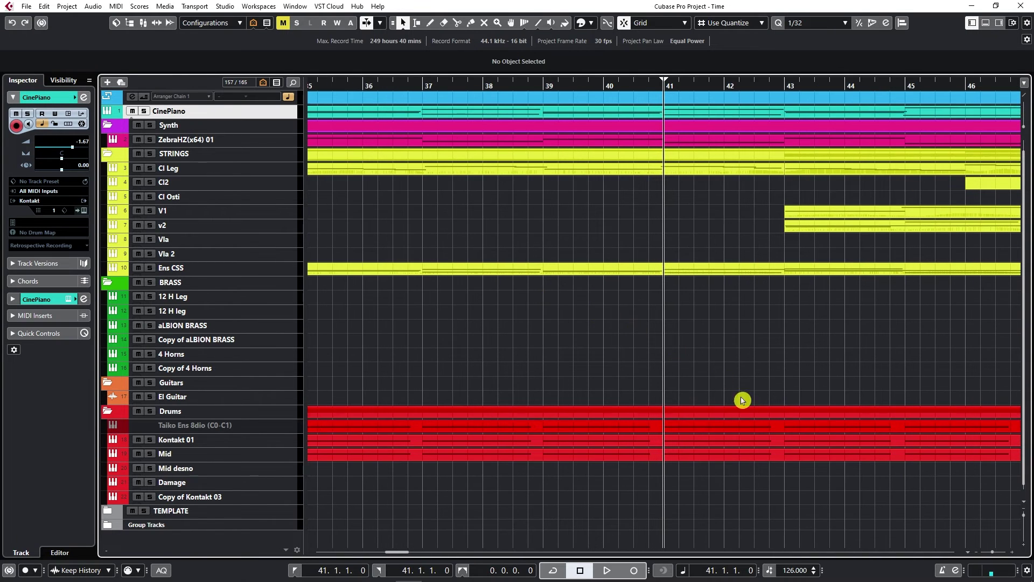
click(970, 555)
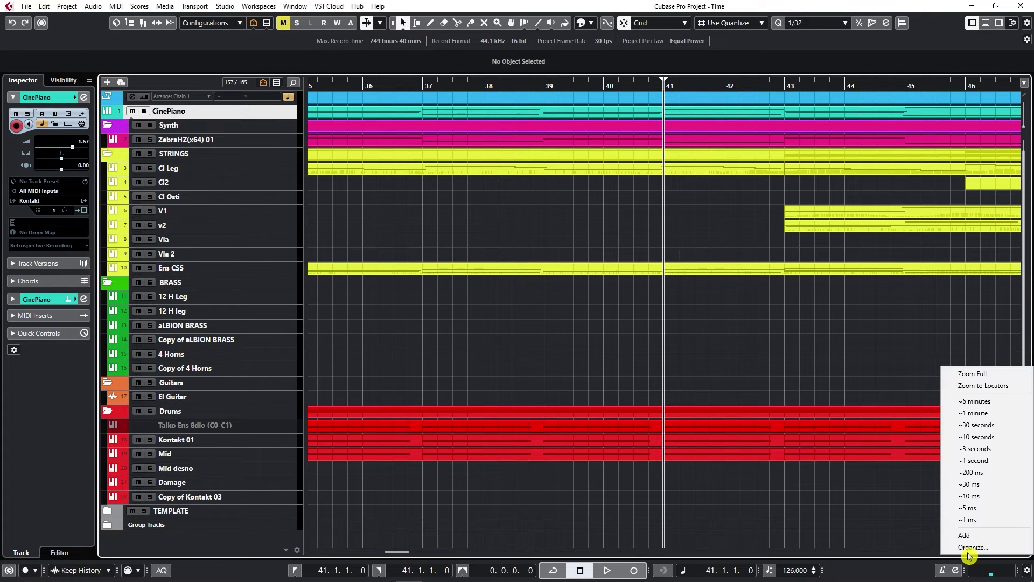
click(973, 374)
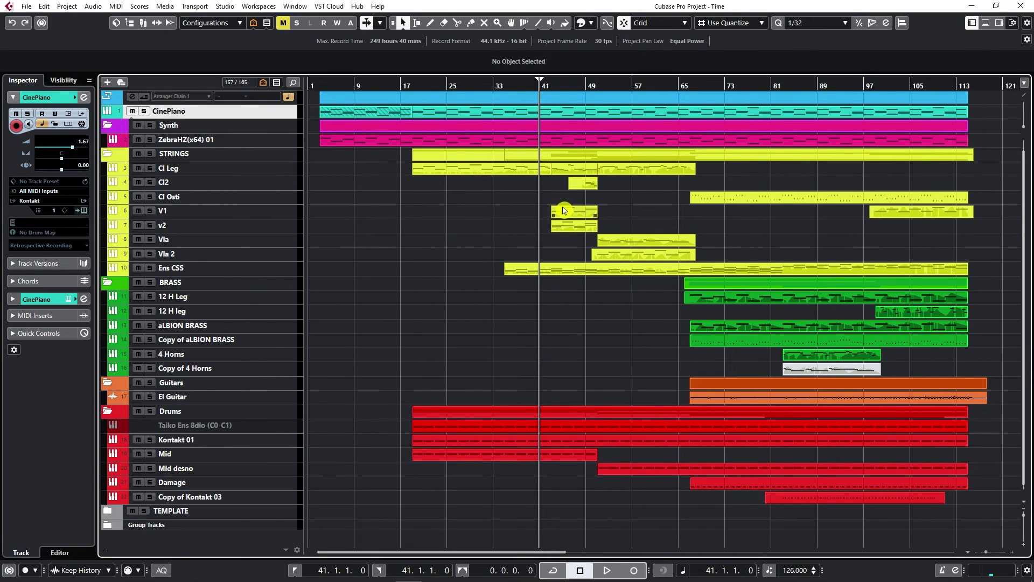
Select the Vla part and press P to set the locators to bars 51–68
click(650, 241)
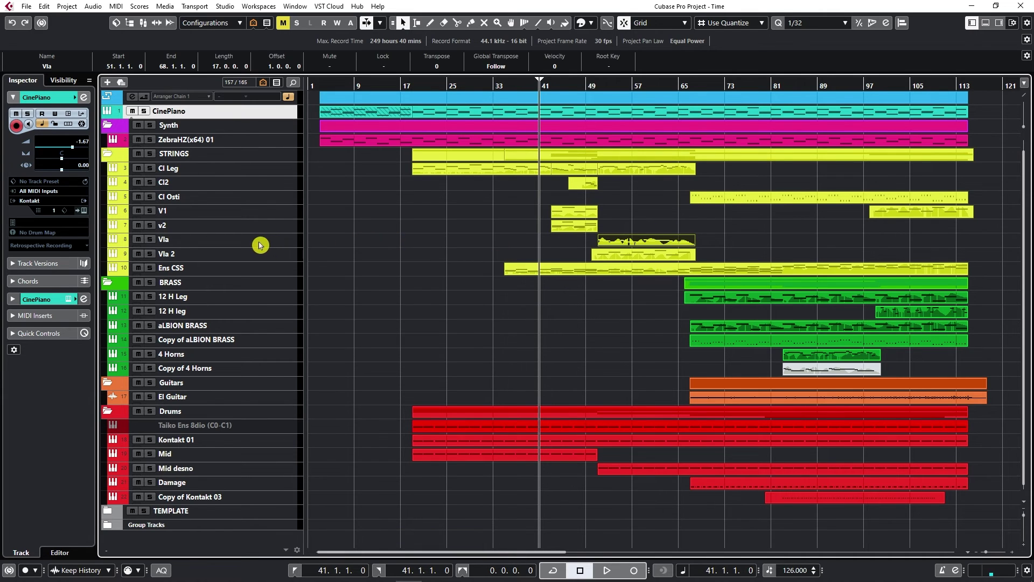
right_click(252, 242)
click(684, 224)
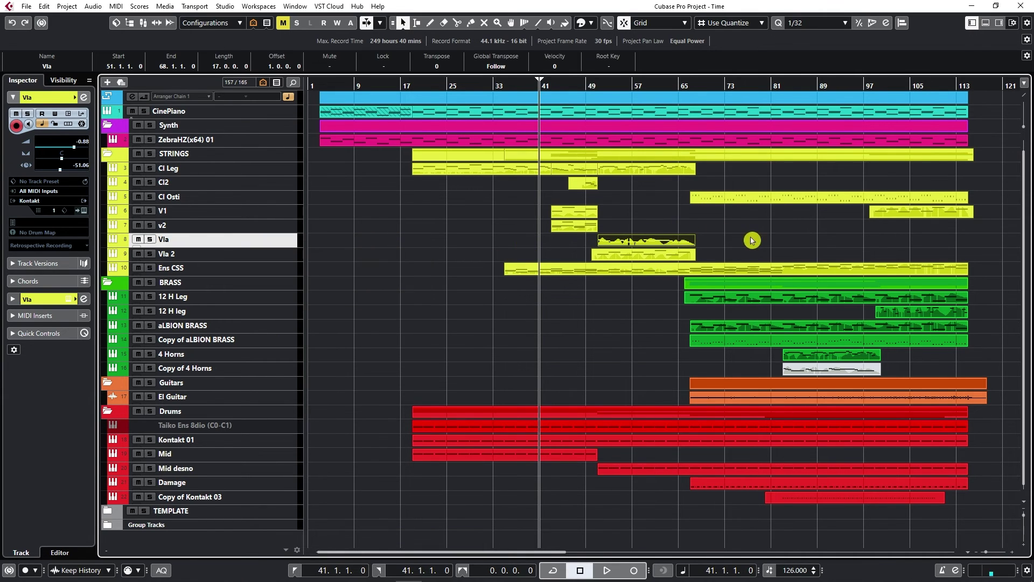
click(668, 255)
click(660, 239)
key(p)
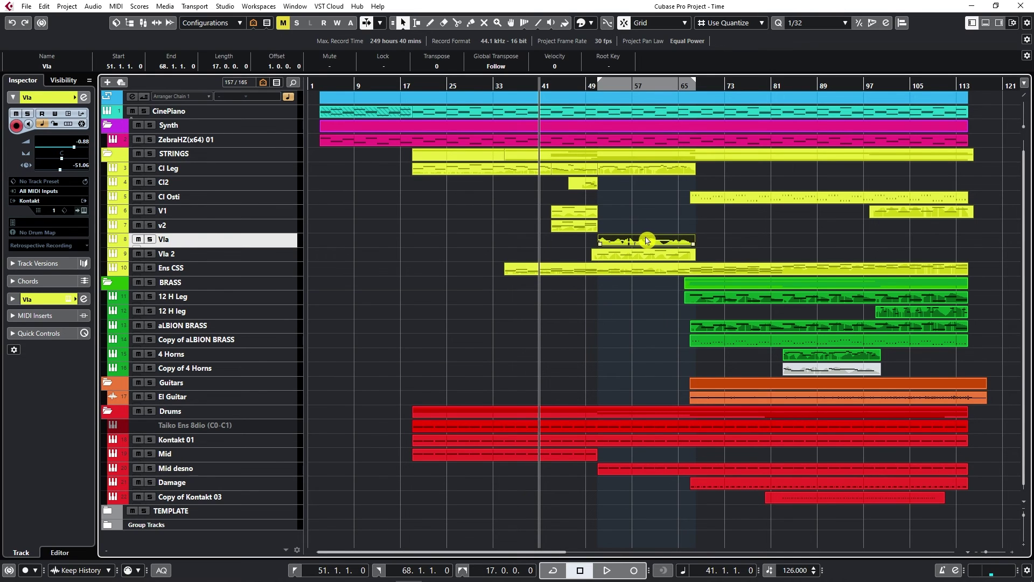
Choose Zoom to Locators from the horizontal zoom presets to show bars 51–68
click(1025, 501)
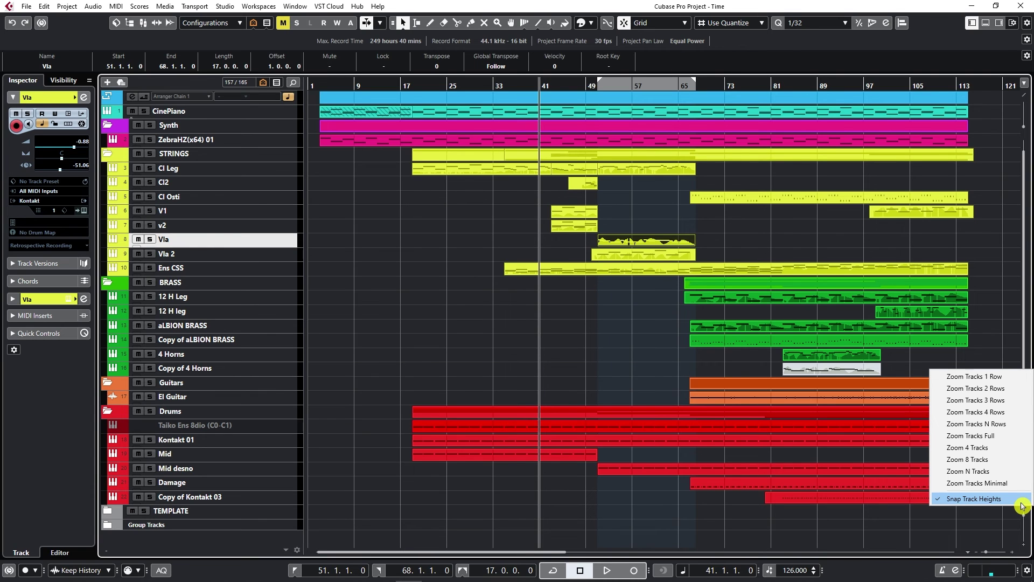
click(992, 531)
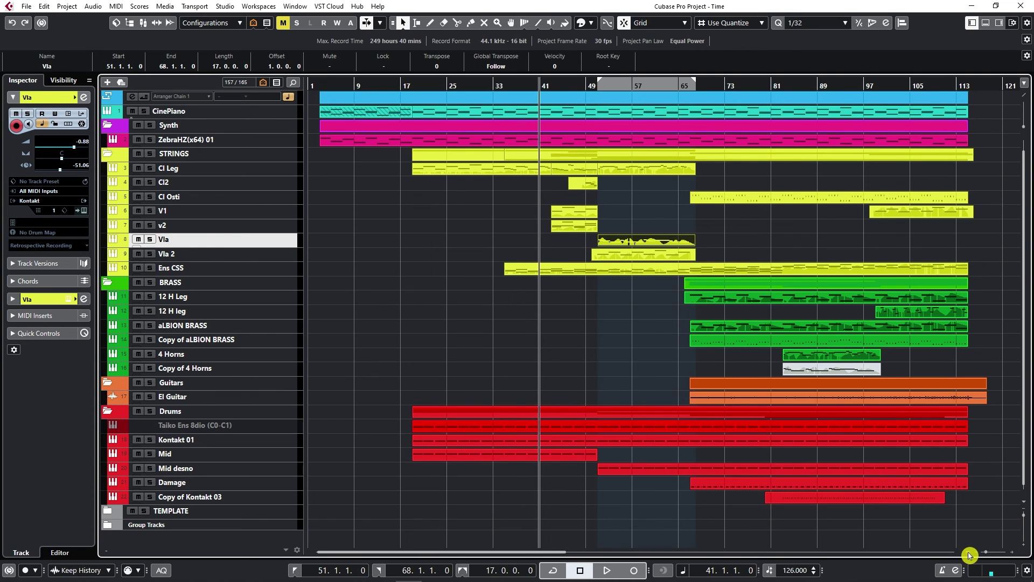
click(970, 555)
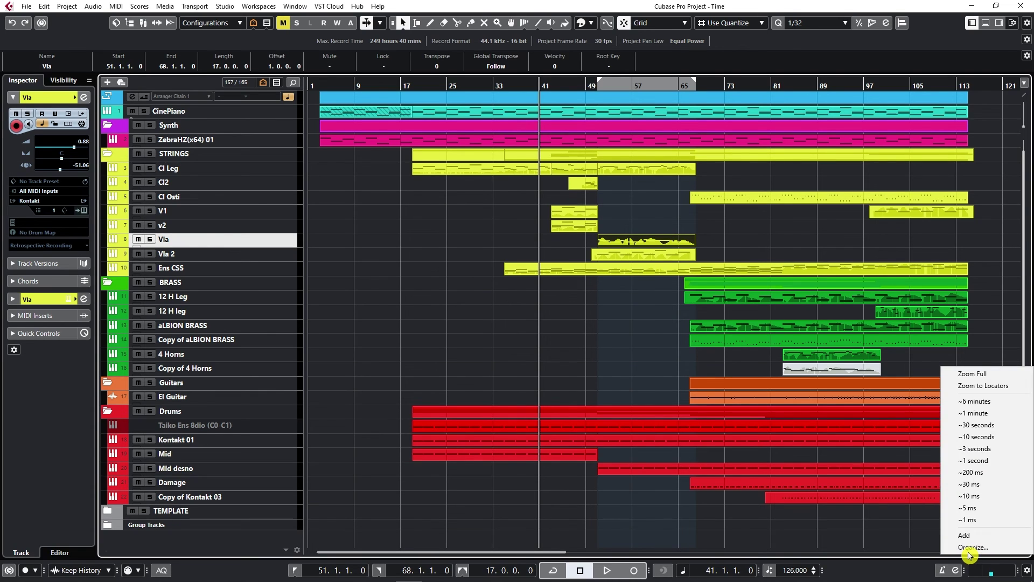
click(977, 387)
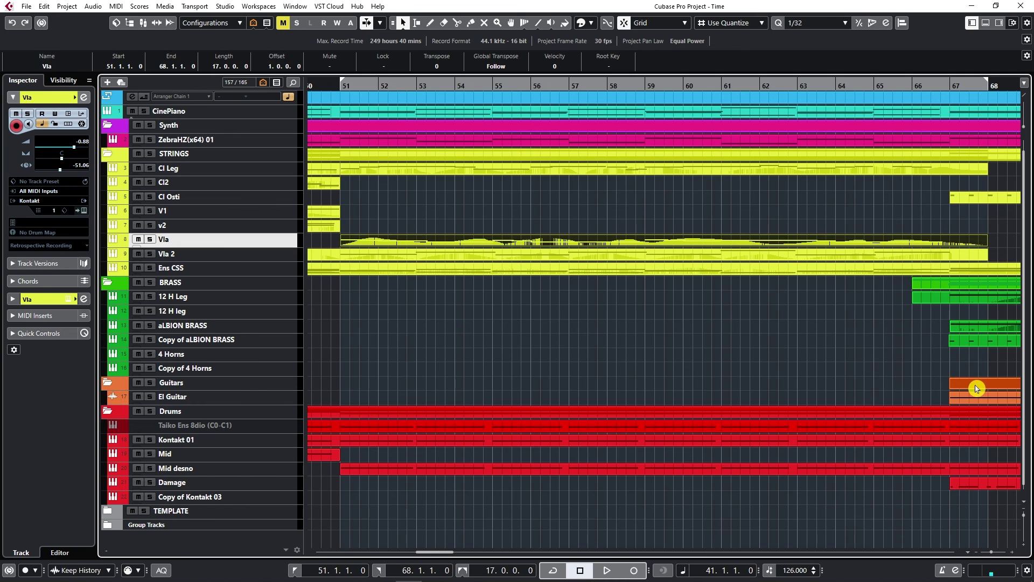